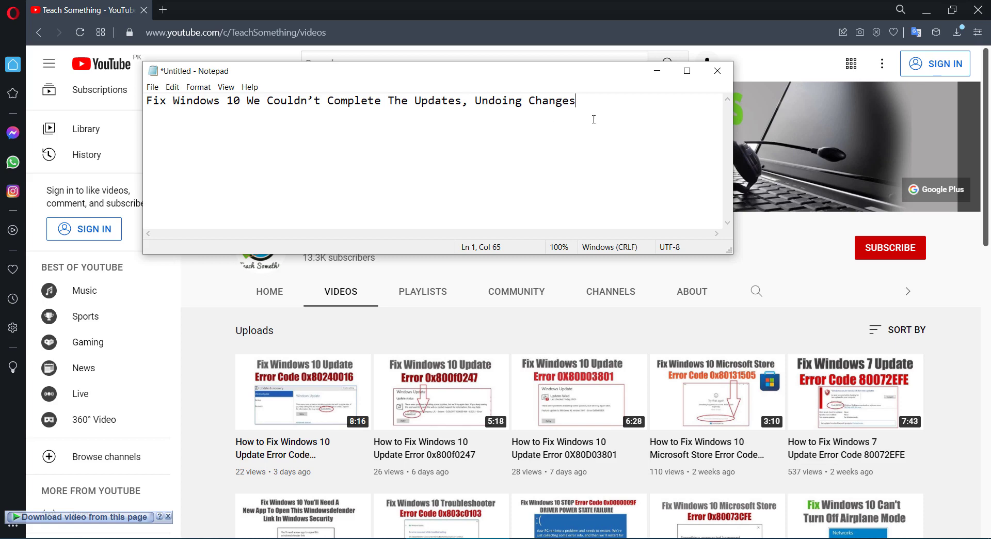
Minimize the untitled note, dismiss the video download overlay, and open Command Prompt as administrator
click(657, 71)
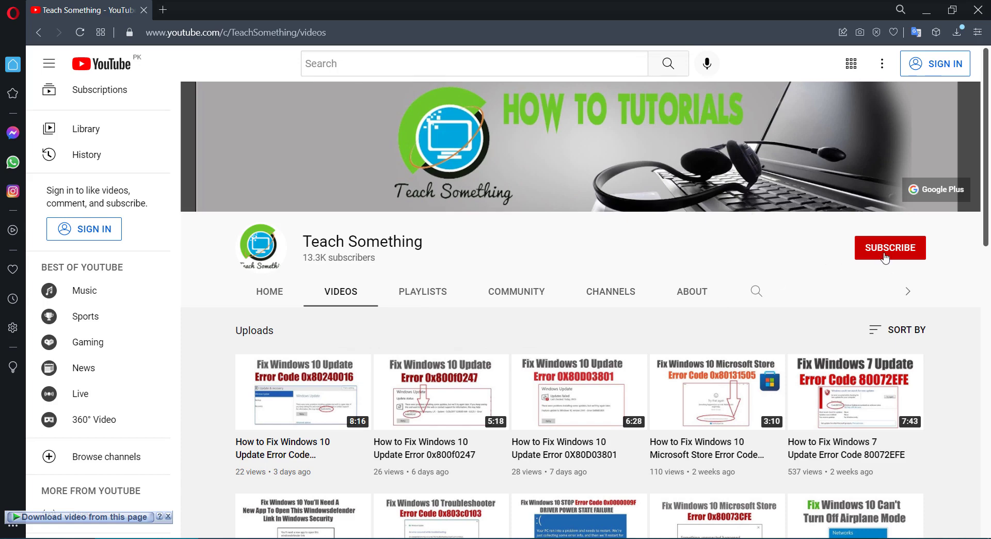
click(169, 516)
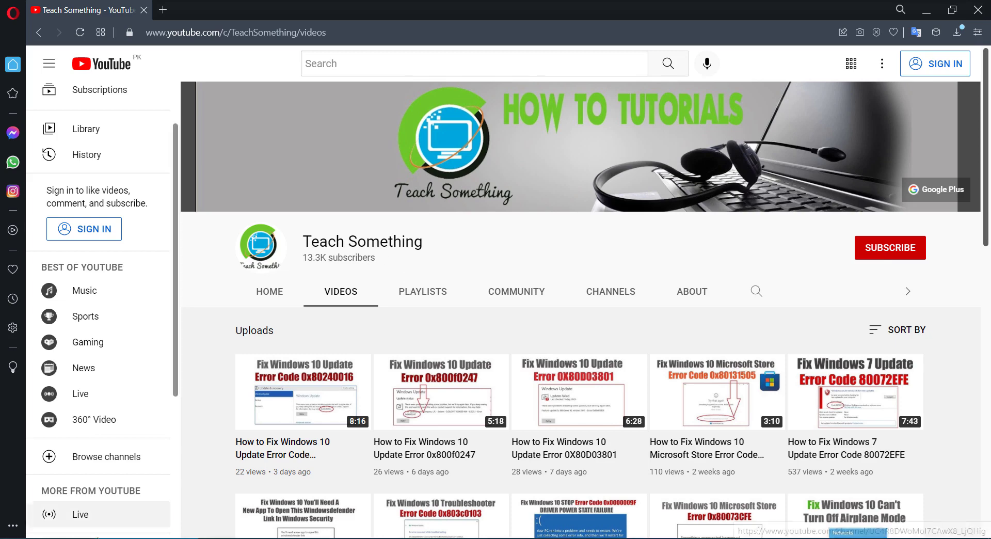
click(93, 529)
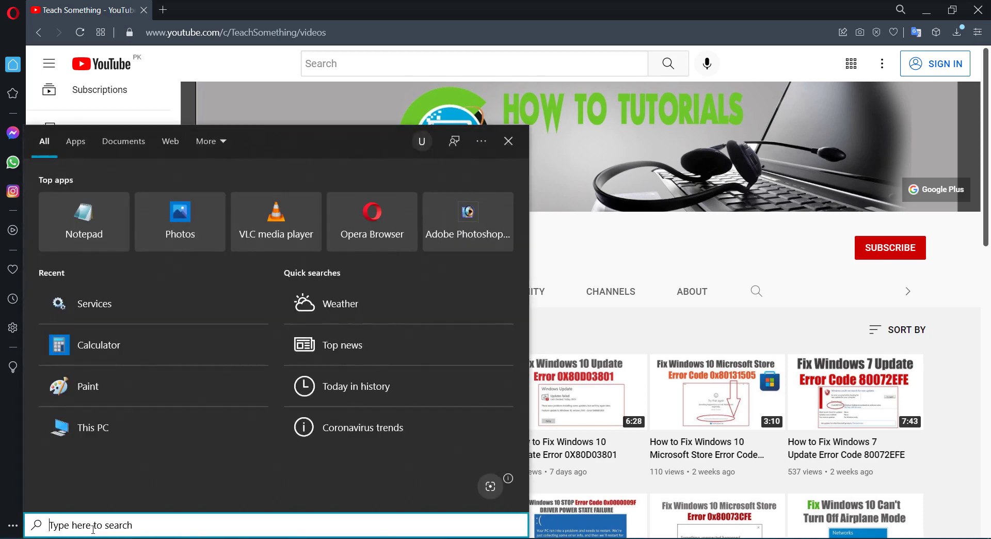
text(cmd)
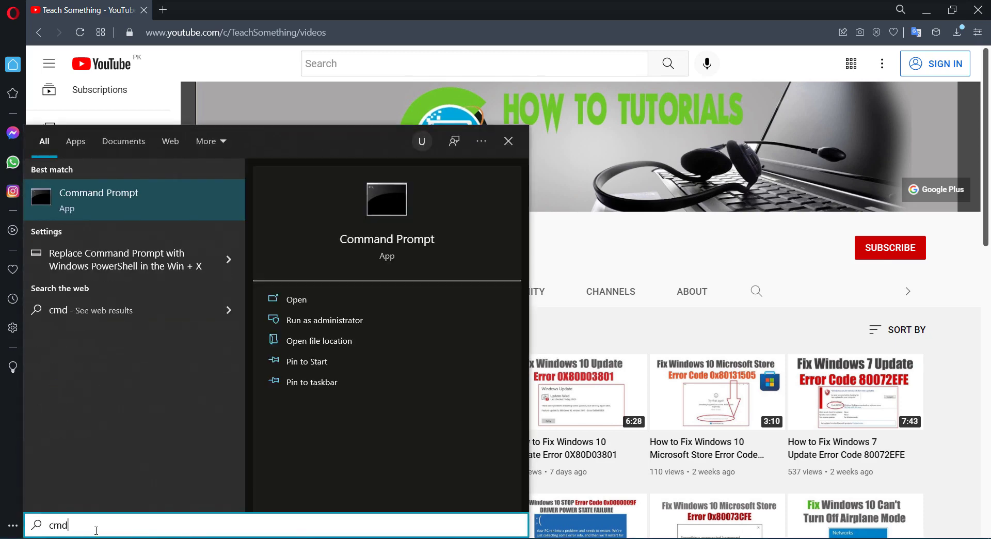
right_click(52, 205)
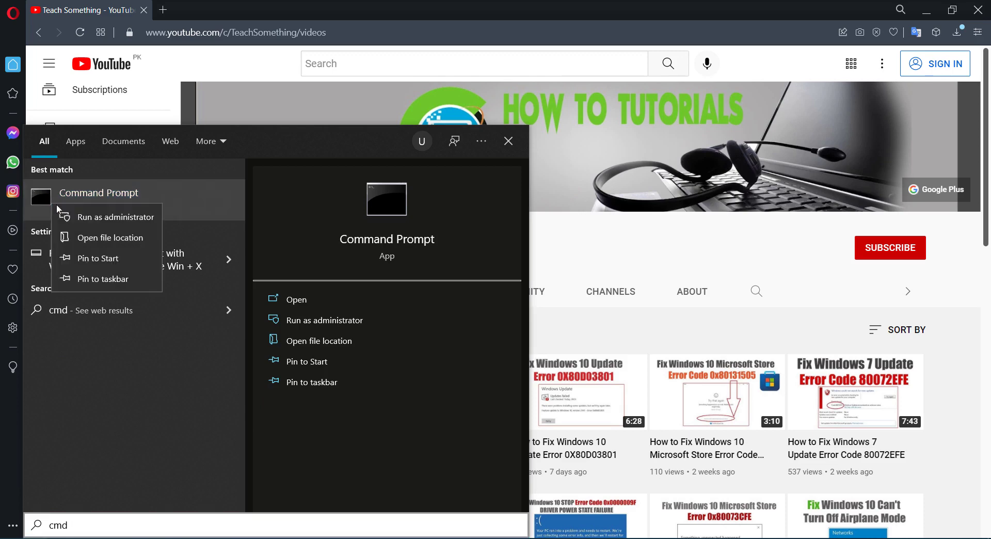
click(106, 217)
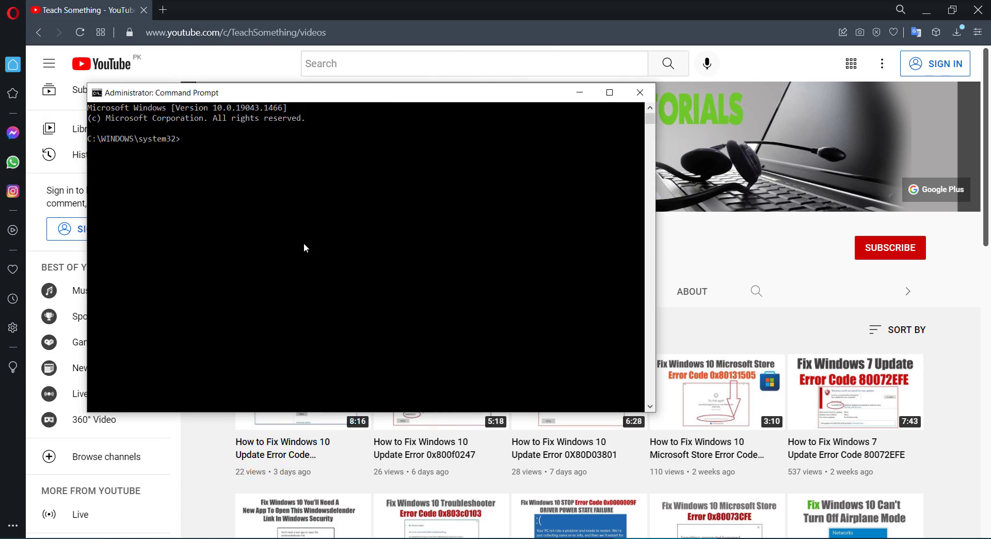
Stop the wuauserv, bits and cryptsvc services with net stop commands
text(net stop wuauserv)
key(Return)
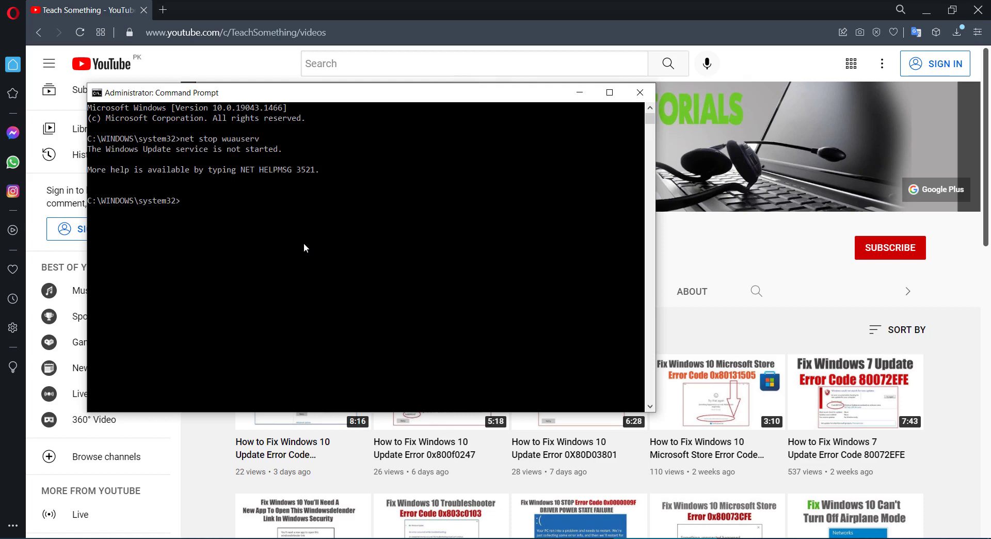
text(net stop bits)
key(Return)
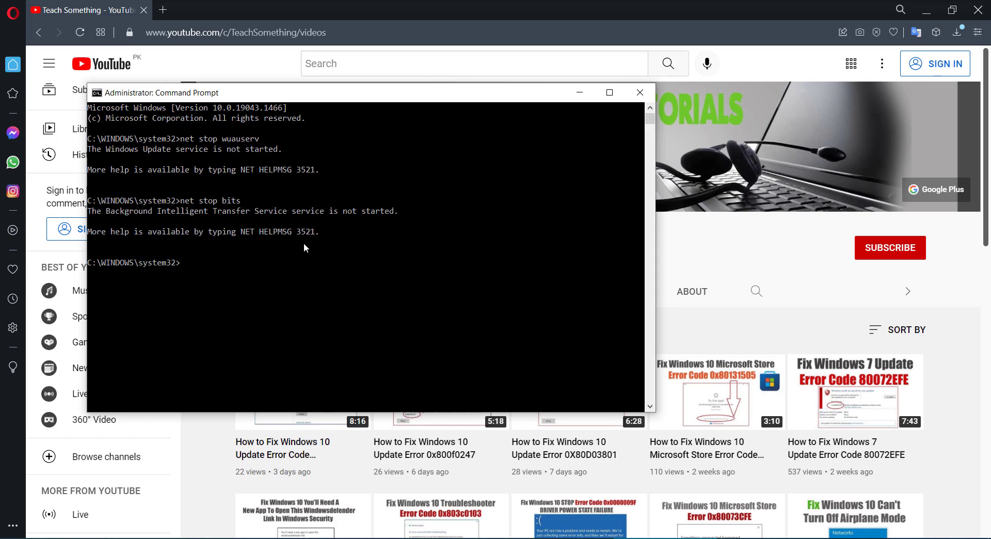
text(net stop cryptsvc)
key(Return)
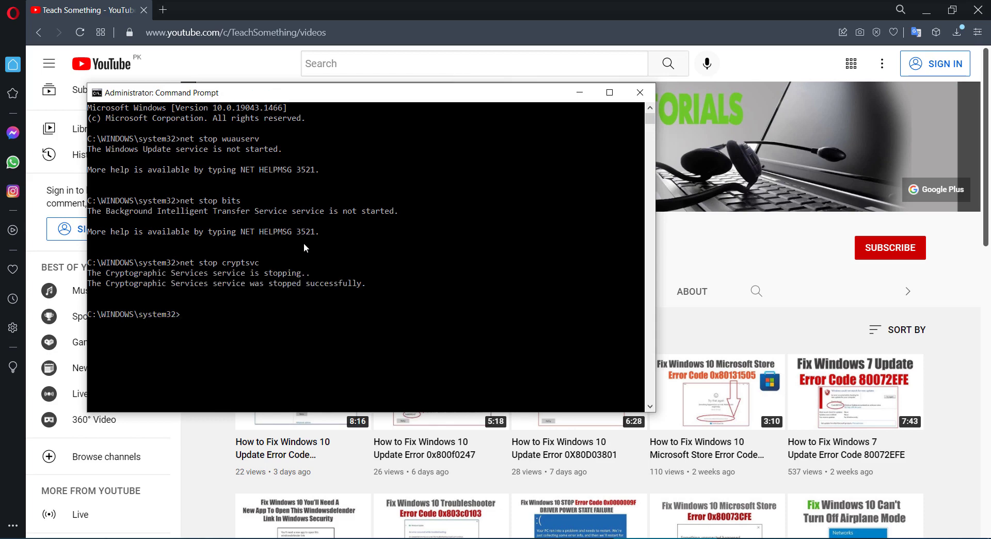
Try to rename c:\windows\softwaredistribution to softwaredistribution.old and c:\windows\system32\catroot2 to catroot2.old with ren commands
text(ren c:\windows\software)
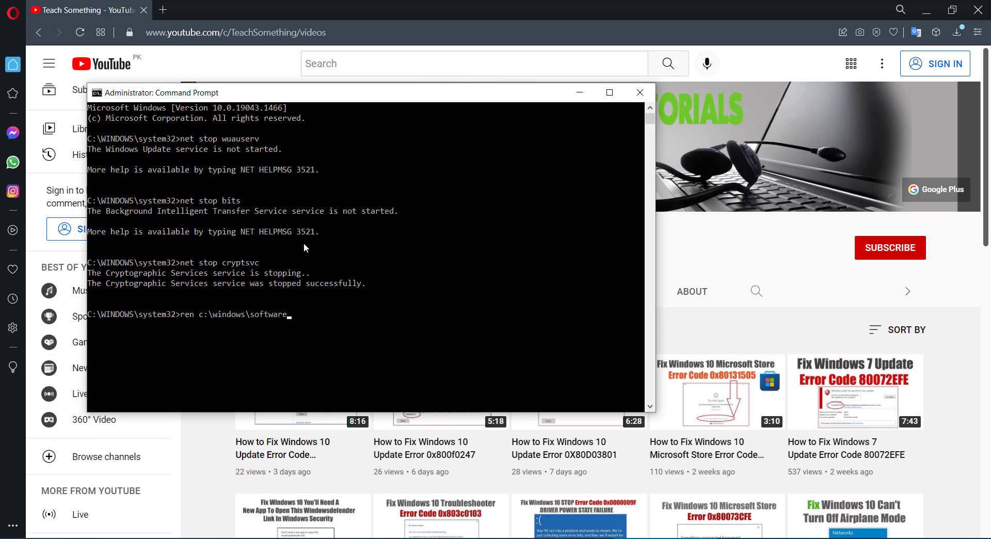
text(distribution softwaredistrib)
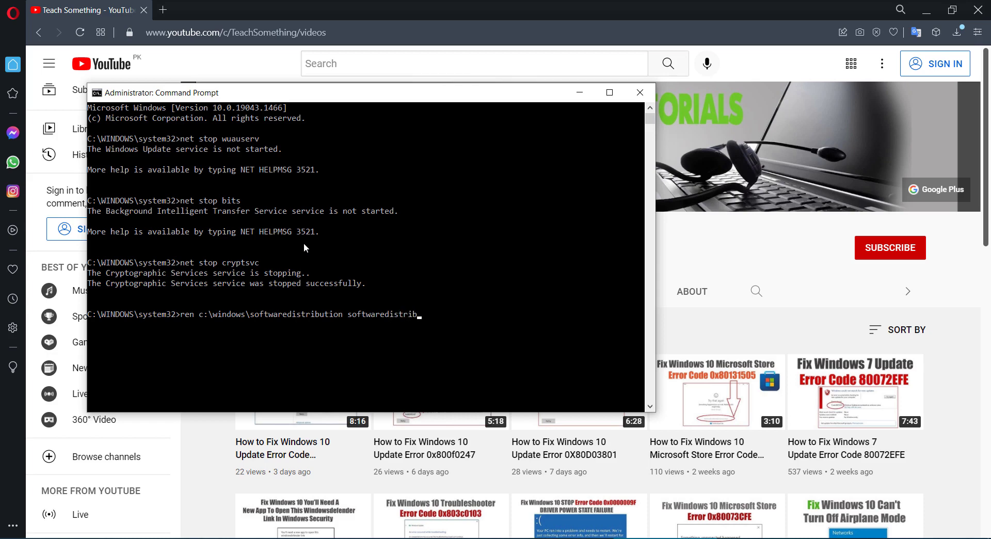
text(ution.old)
key(Return)
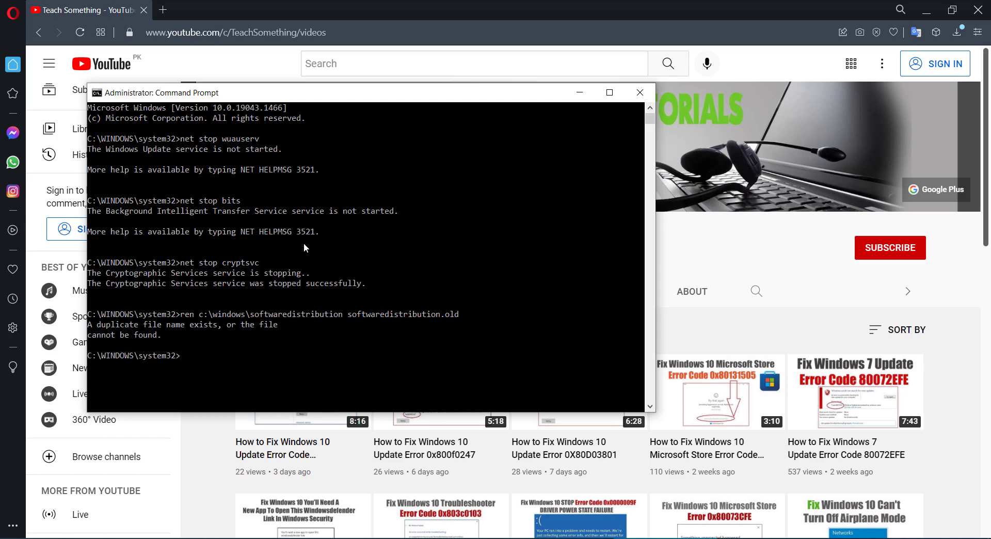
text(ren c:\windows\system32\)
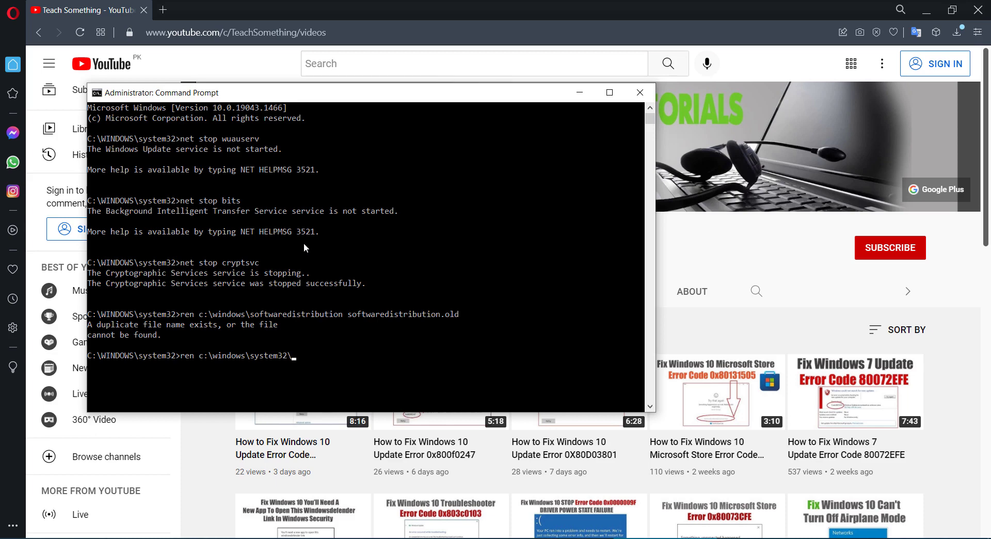
text(catroot2 catroot2.old)
key(Return)
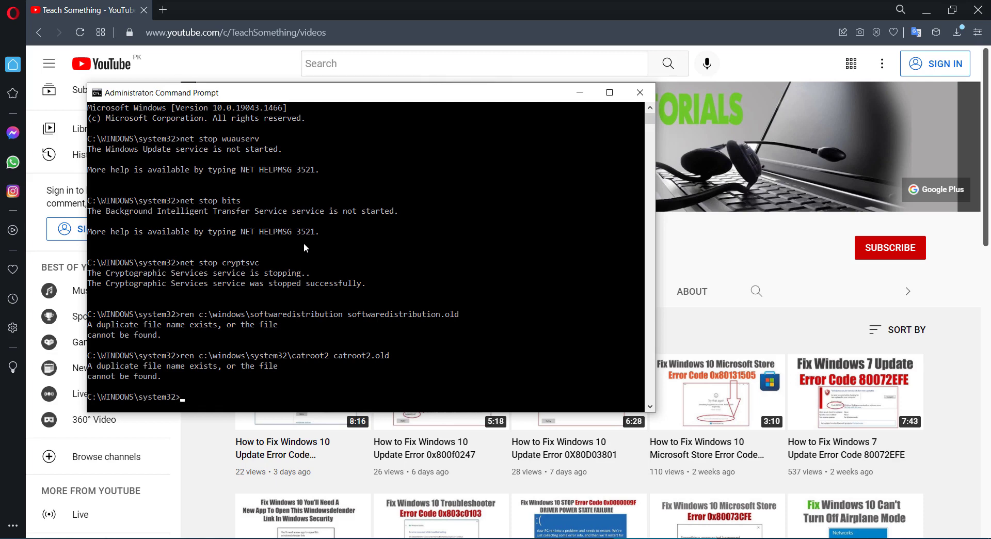
Start the wuauserv, bits and cryptsvc services with net start commands and close Command Prompt
text(net start wuauserv)
key(Return)
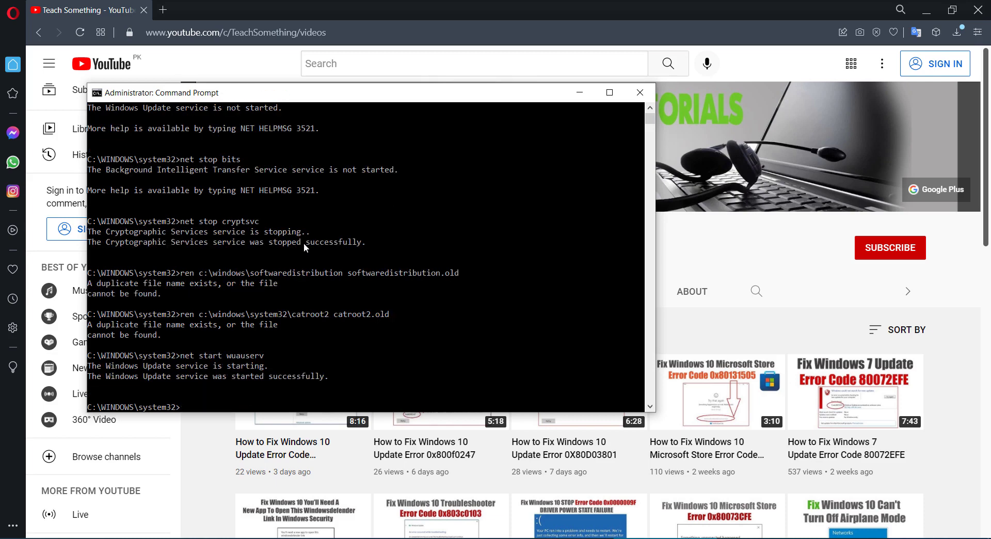
text(net start bits)
key(Return)
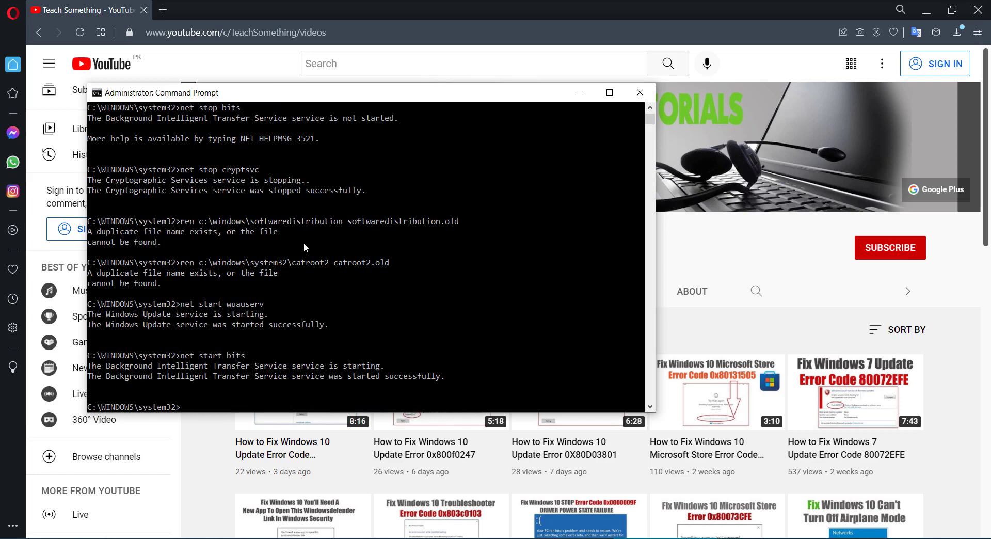
text(net start cryptsvc)
key(Return)
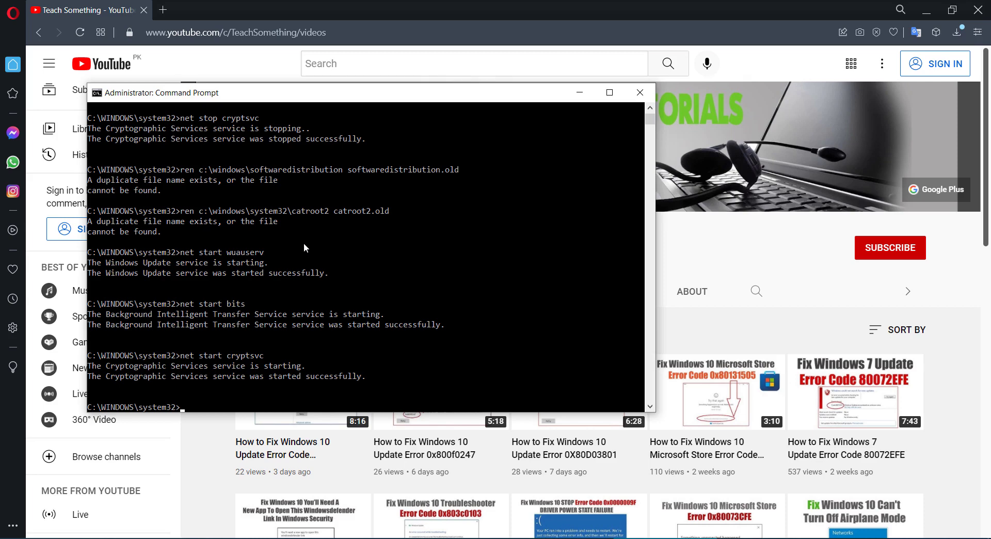
click(643, 94)
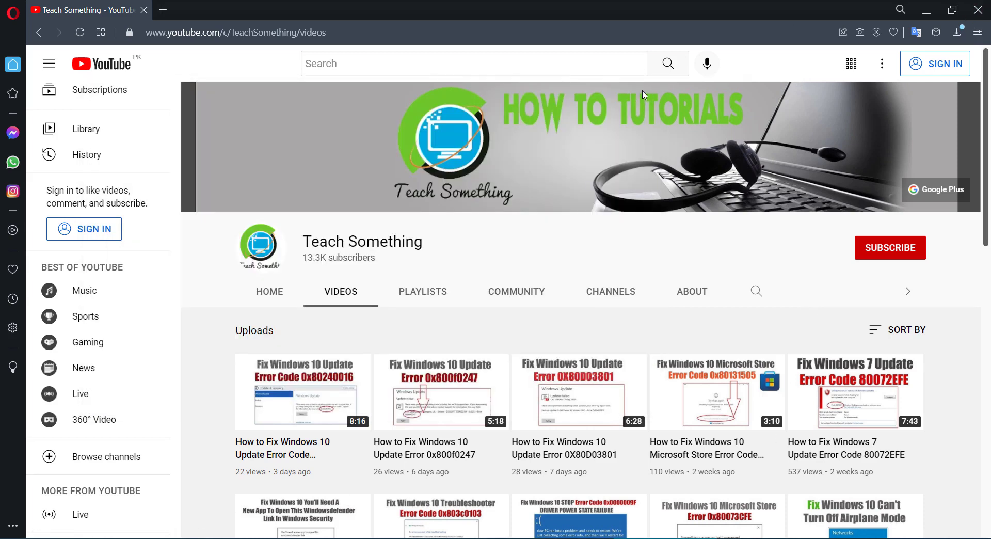
click(11, 538)
click(16, 522)
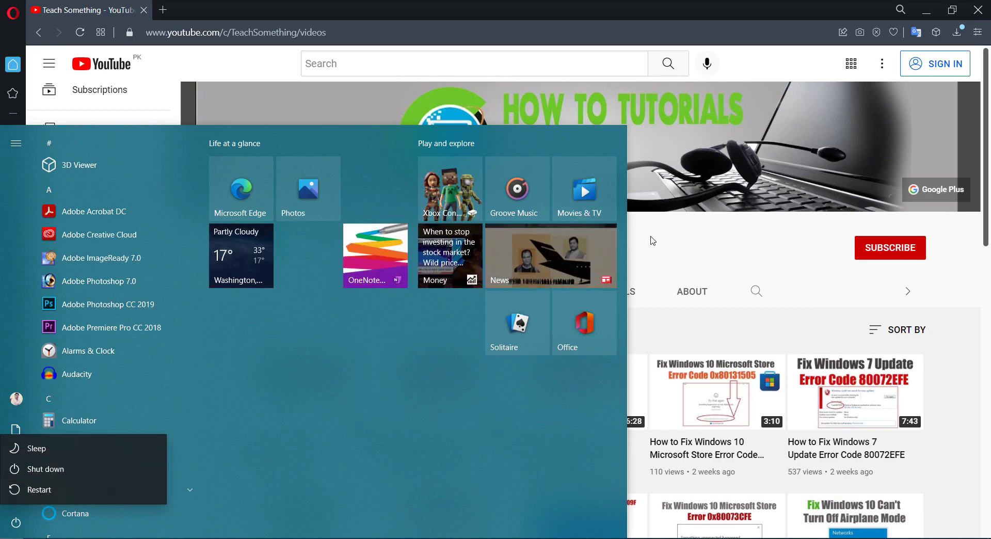
key(Escape)
key(Escape)
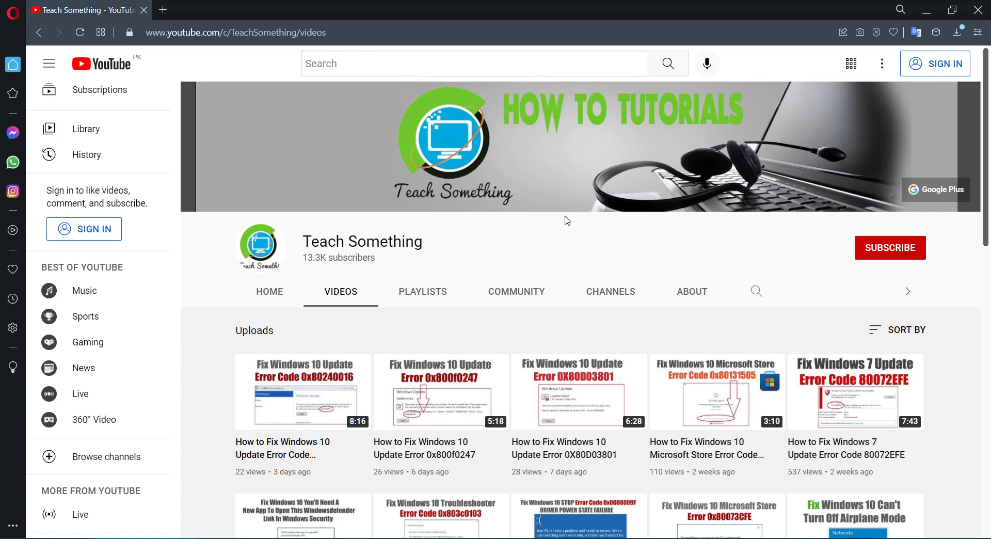
Search Google for "windows 10 download" in a new browser tab and open Microsoft's Download Windows 10 page
click(163, 10)
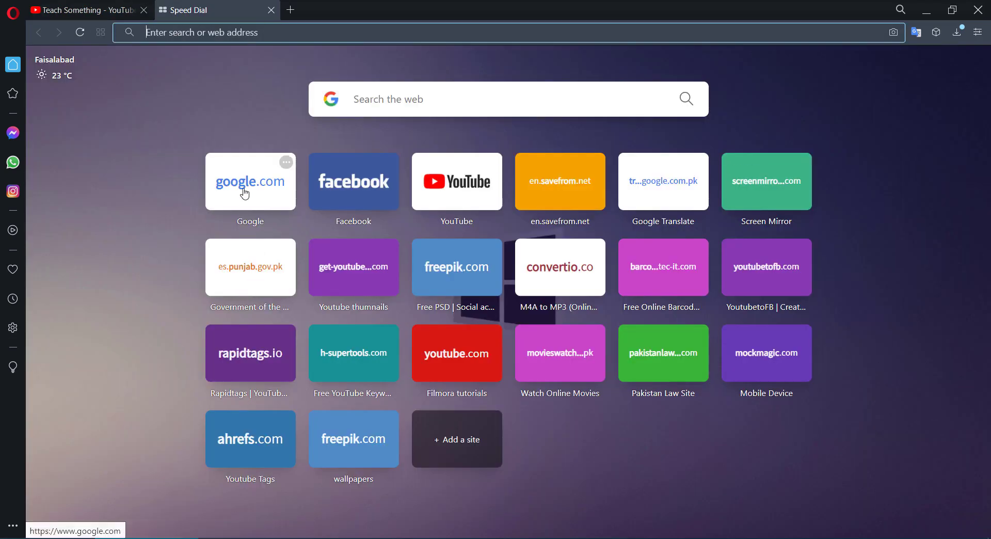
click(243, 192)
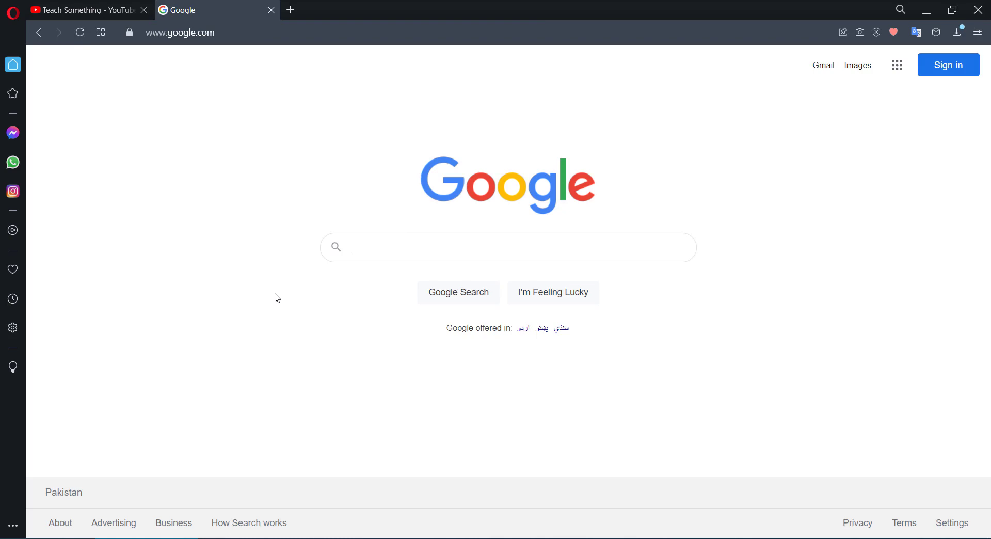
text(windows)
key(Down)
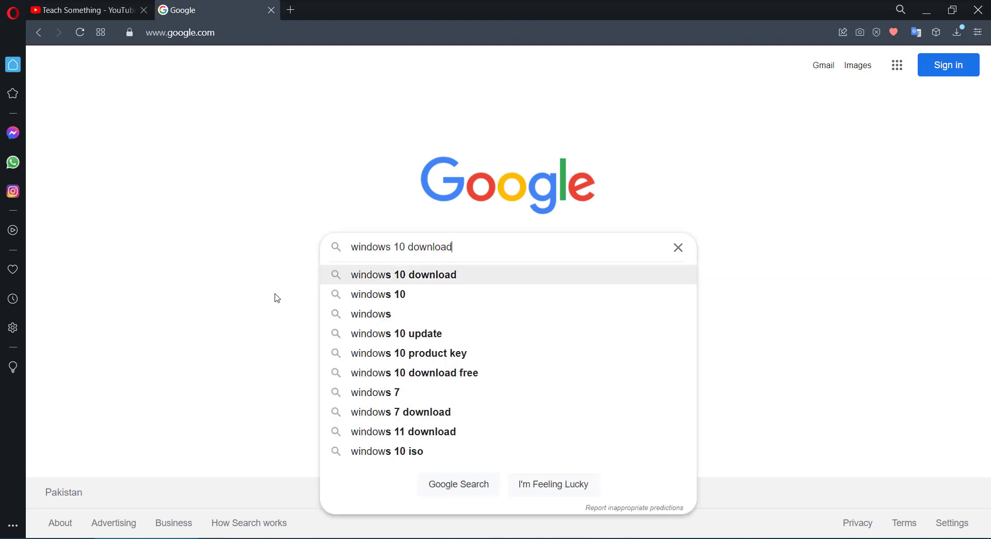
key(Return)
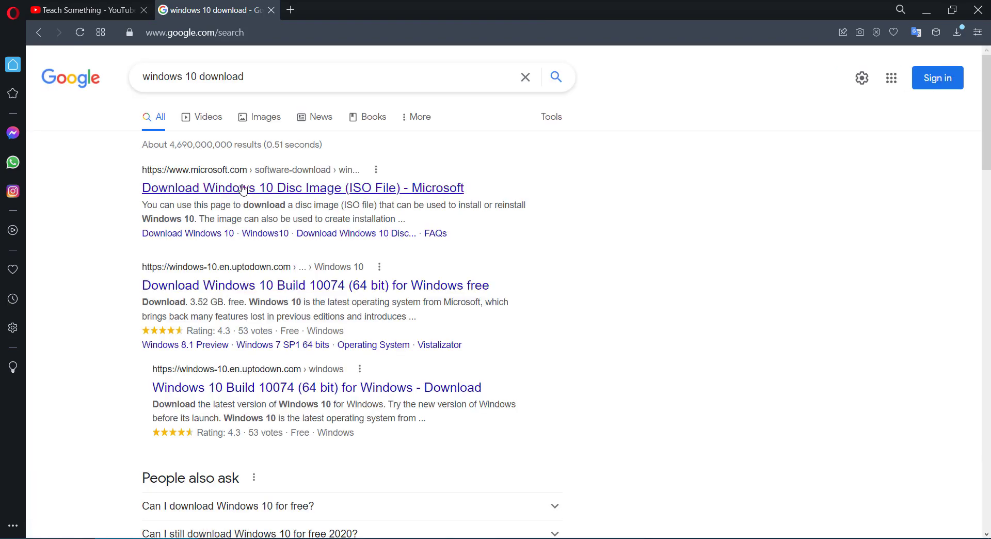
click(340, 196)
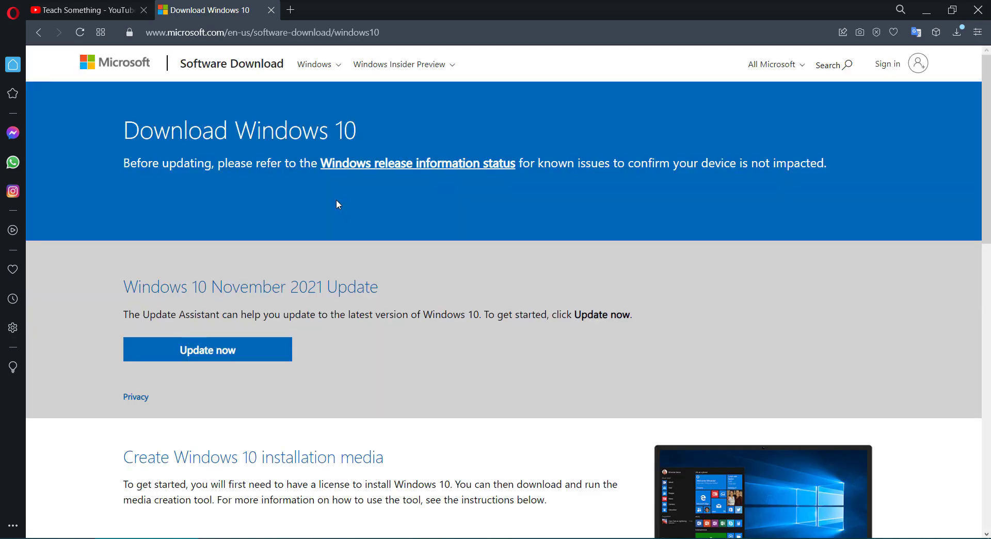
Download the media creation tool offered for creating Windows 10 installation media
scroll(398, 261, down, 4)
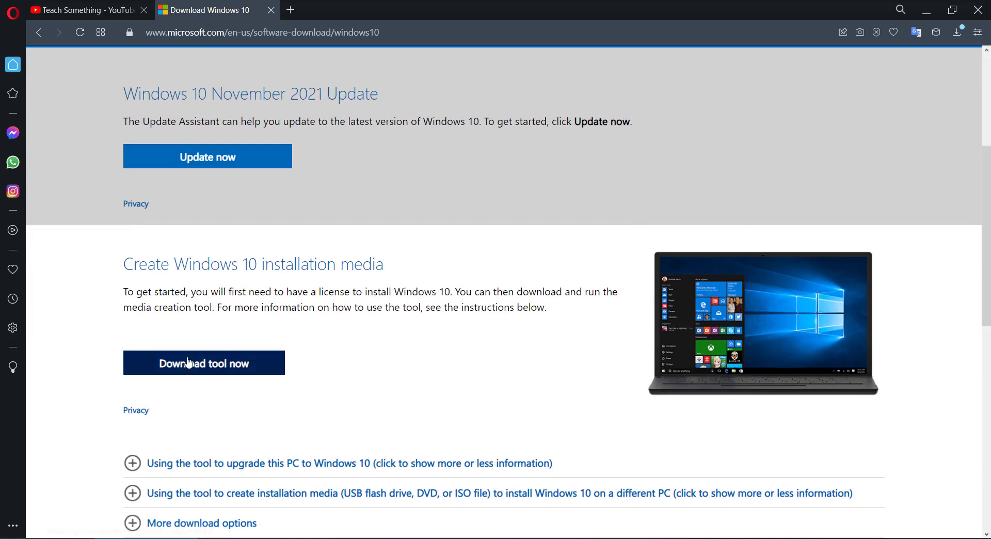
click(230, 365)
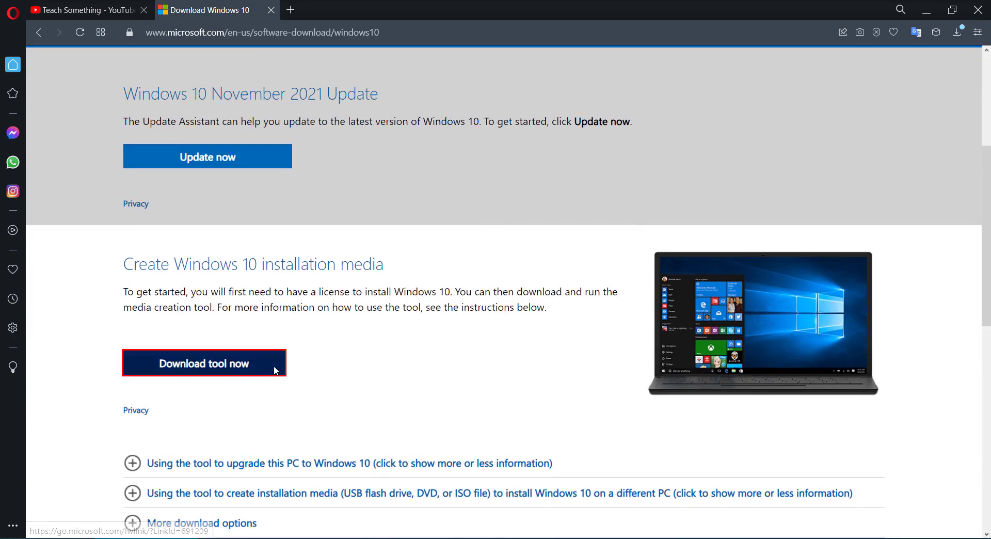
click(386, 287)
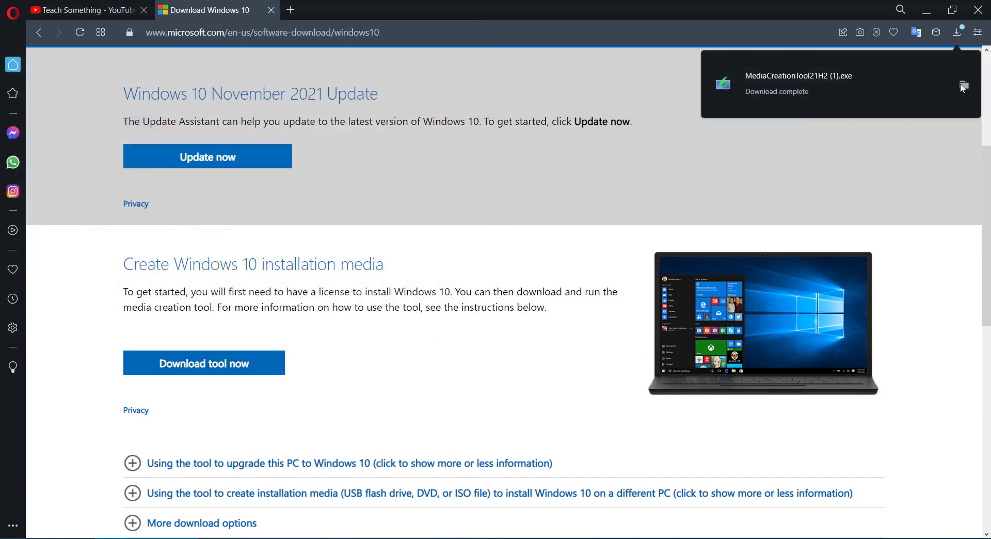
Run the downloaded MediaCreationTool21H2 (1).exe, accept its license terms, and return to the browser
click(957, 89)
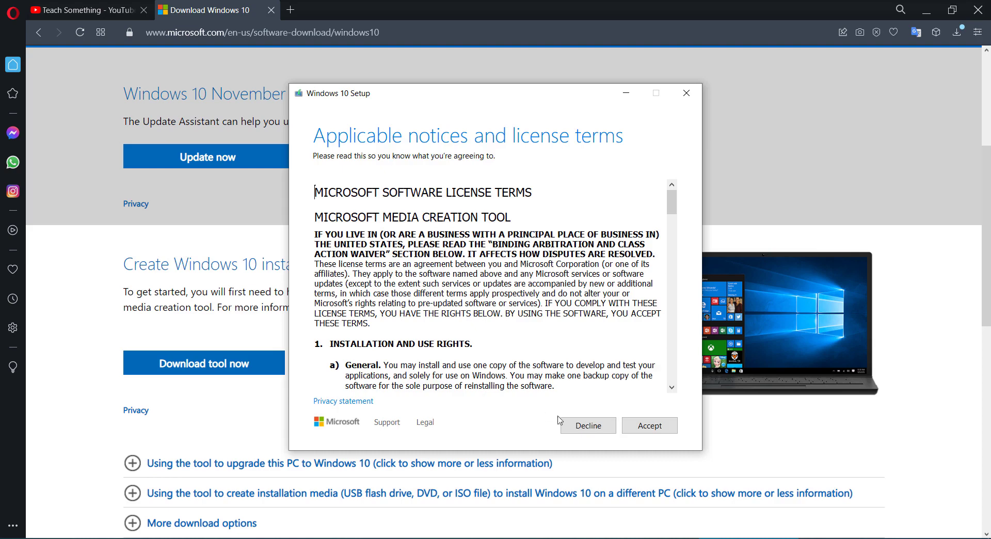
click(651, 425)
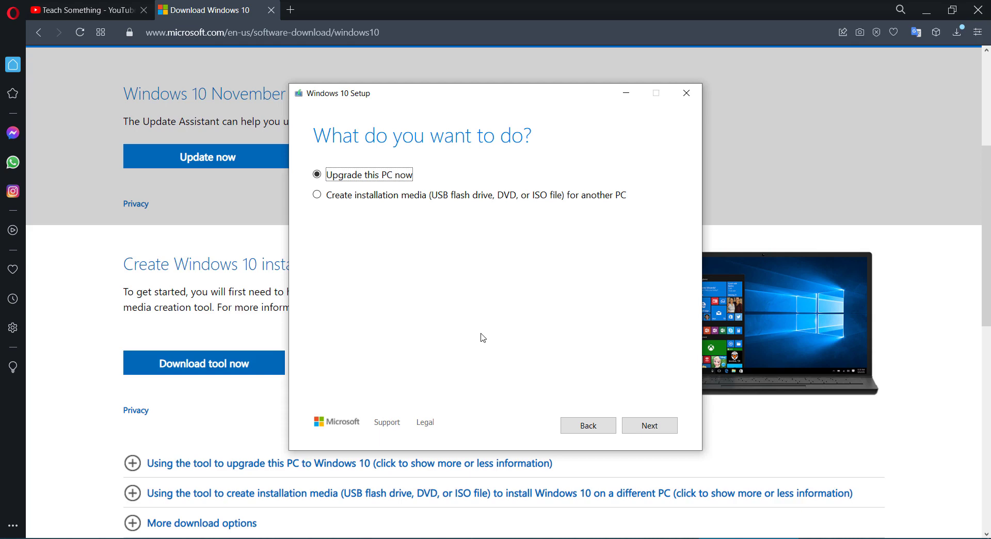
click(107, 12)
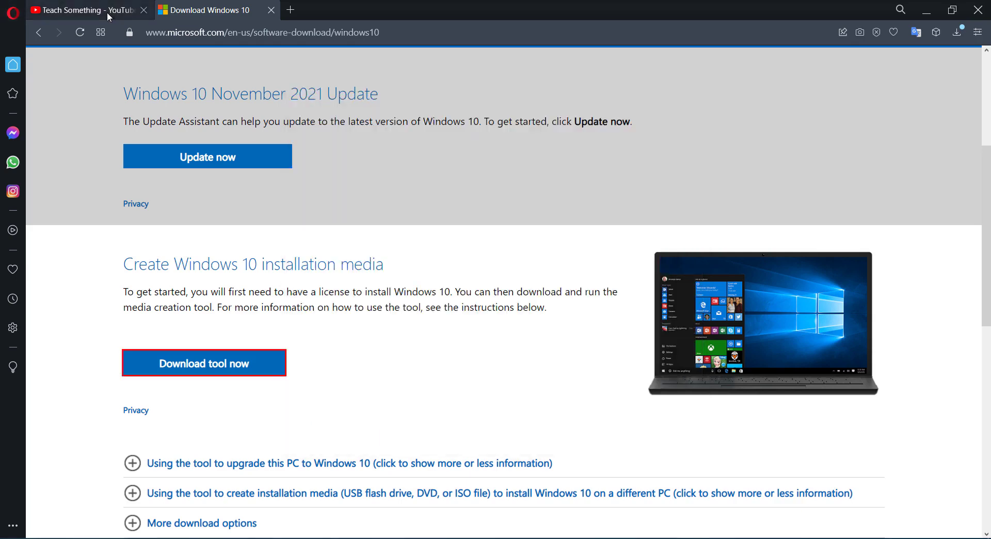